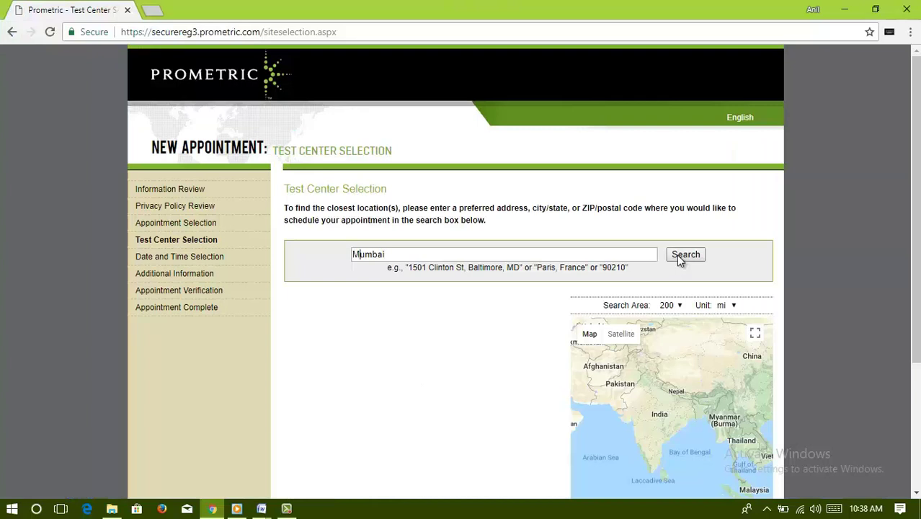
Search test centers, schedule at the Mumbai center, and continue past the biometric consent.
left_click(685, 255)
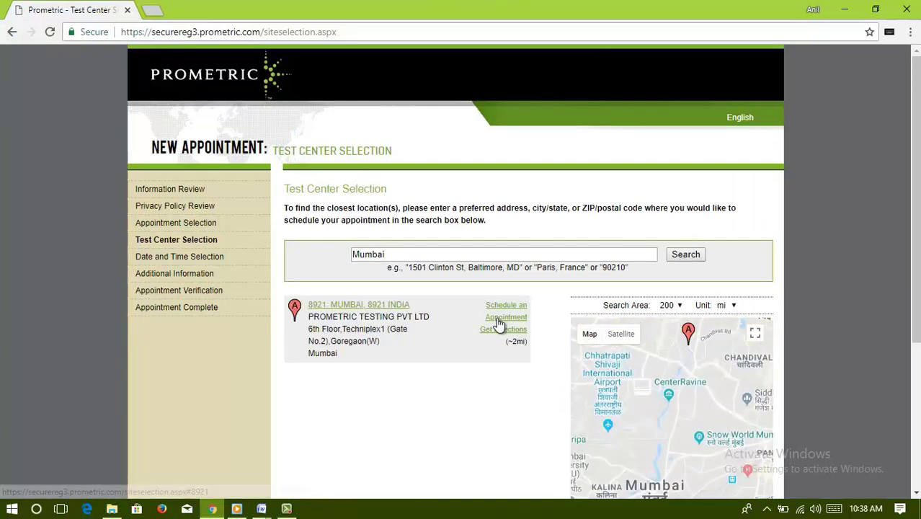
left_click(497, 319)
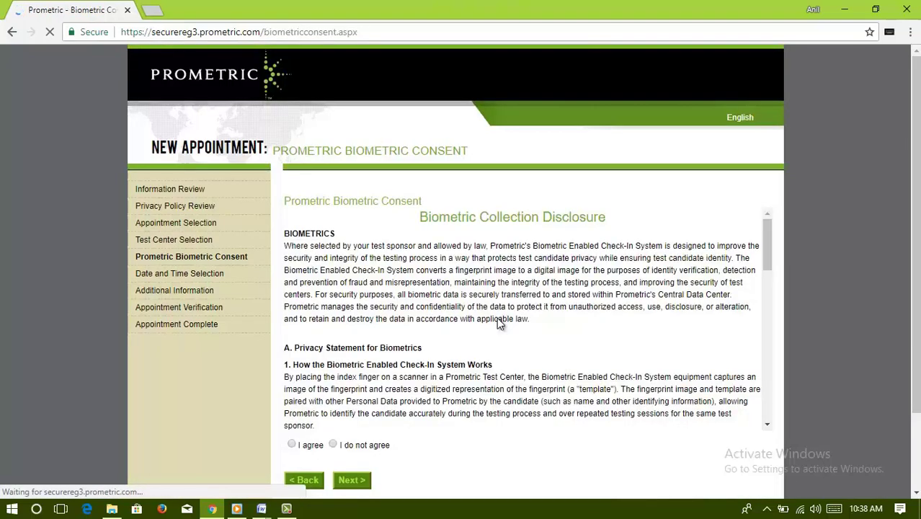
scroll(499, 323, "down", 2)
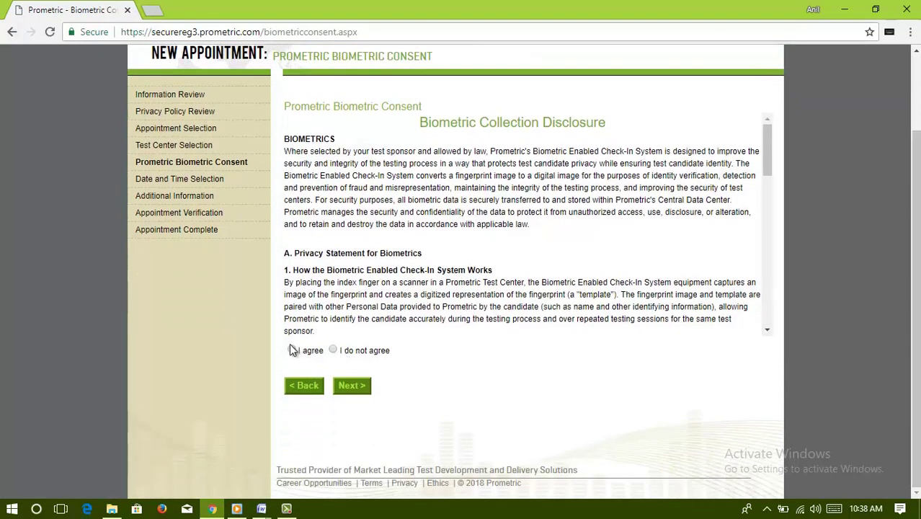
left_click(362, 390)
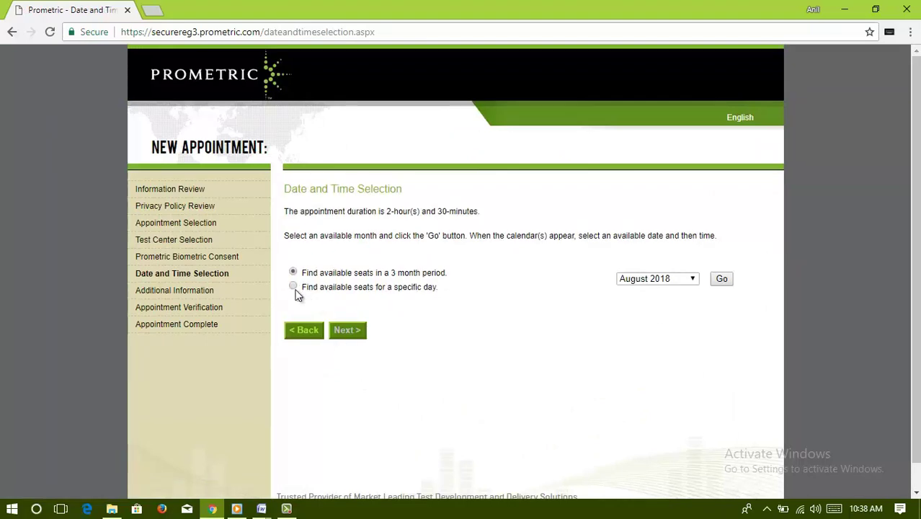
Book the August 8, 2018 exam slot at 02:30 PM and continue.
left_click(719, 278)
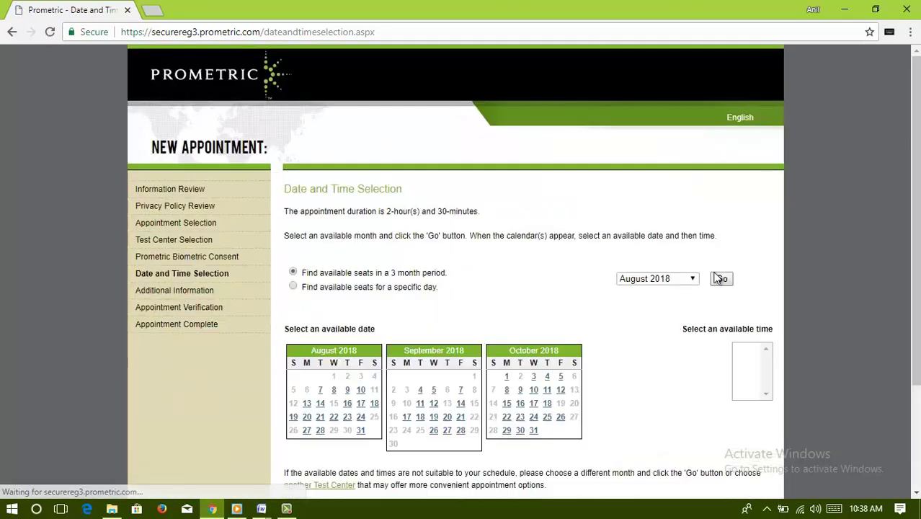
left_click(335, 390)
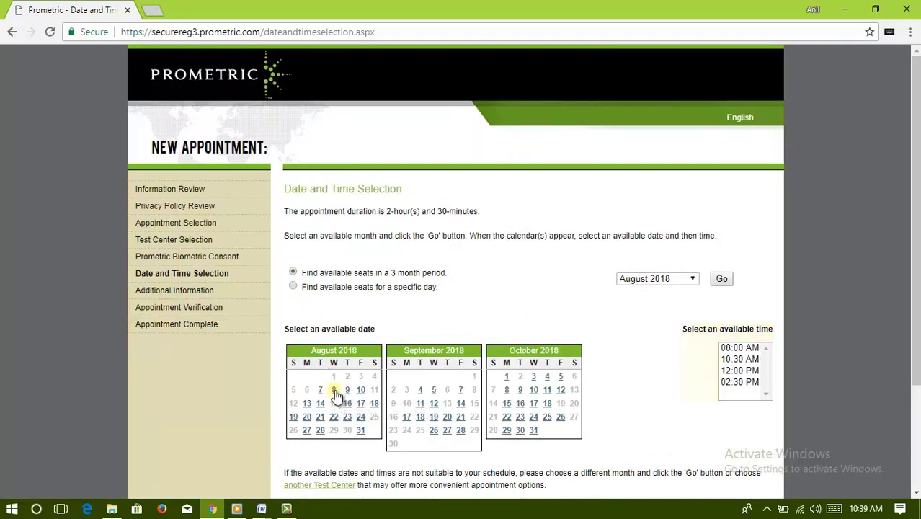
left_click(743, 385)
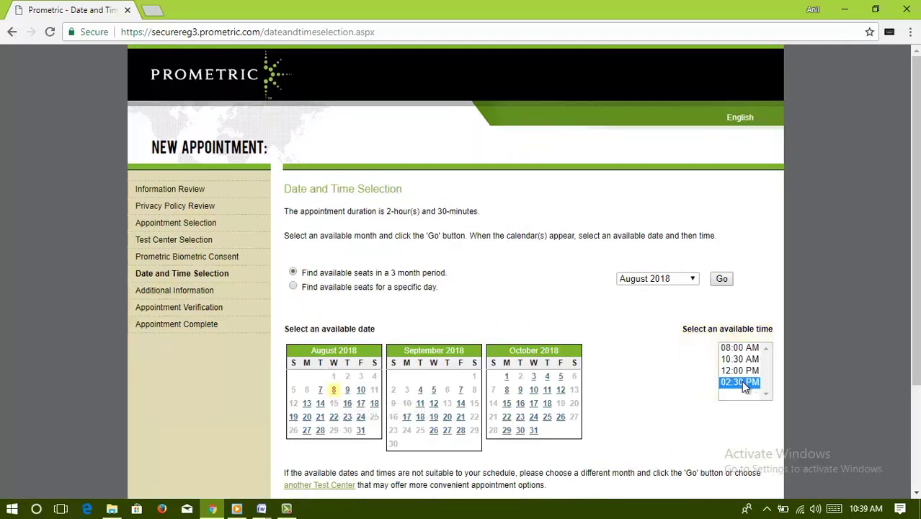
left_click_drag(915, 243, 918, 348)
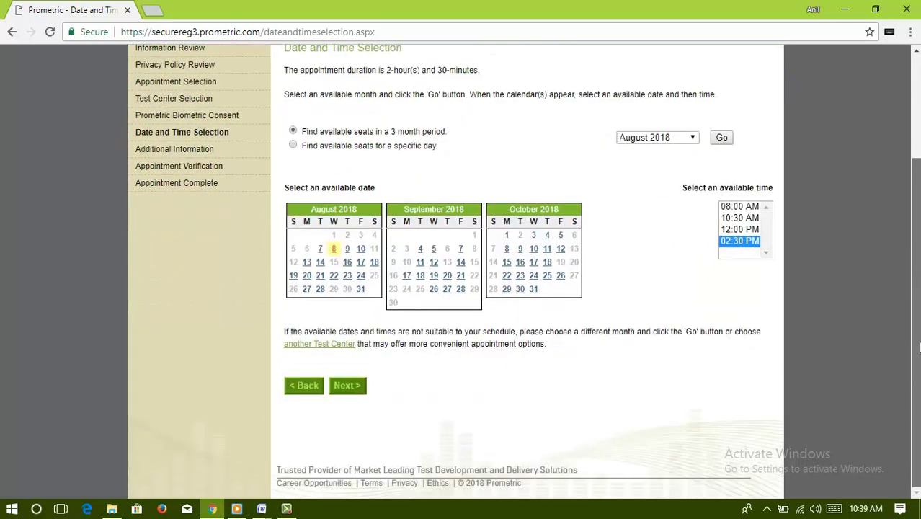
left_click(347, 387)
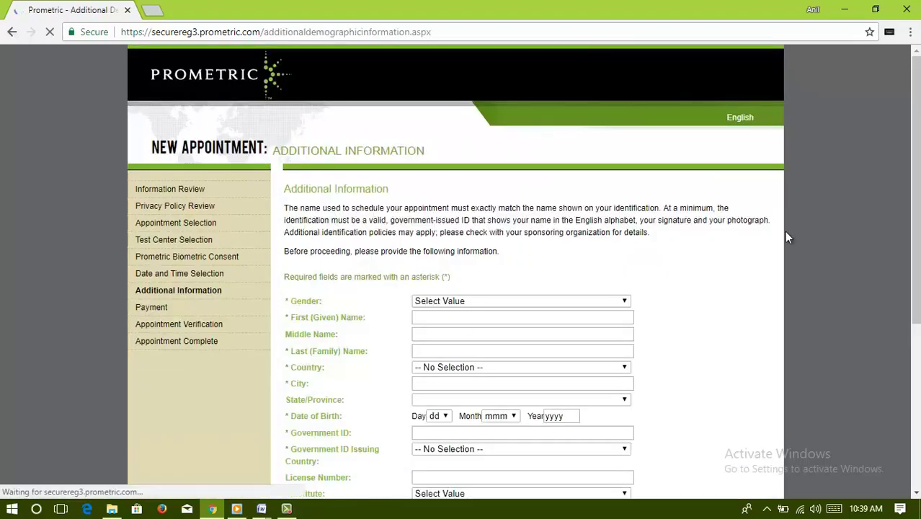
Set gender to Male and enter the candidate's first and last name.
scroll(788, 238, "down", 3)
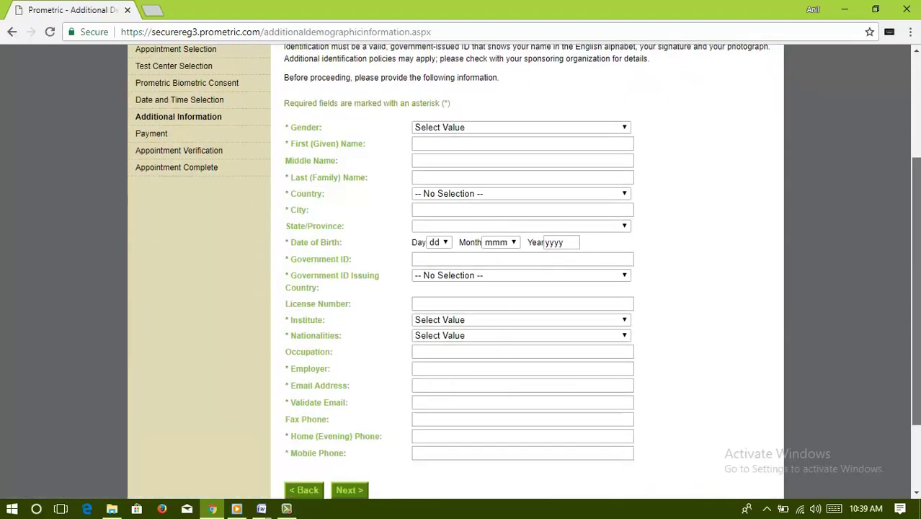
left_click(491, 125)
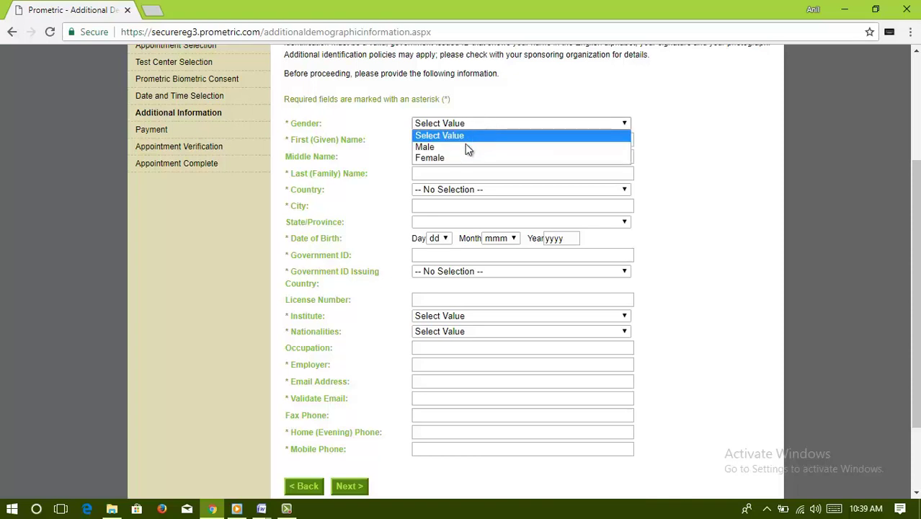
left_click(466, 147)
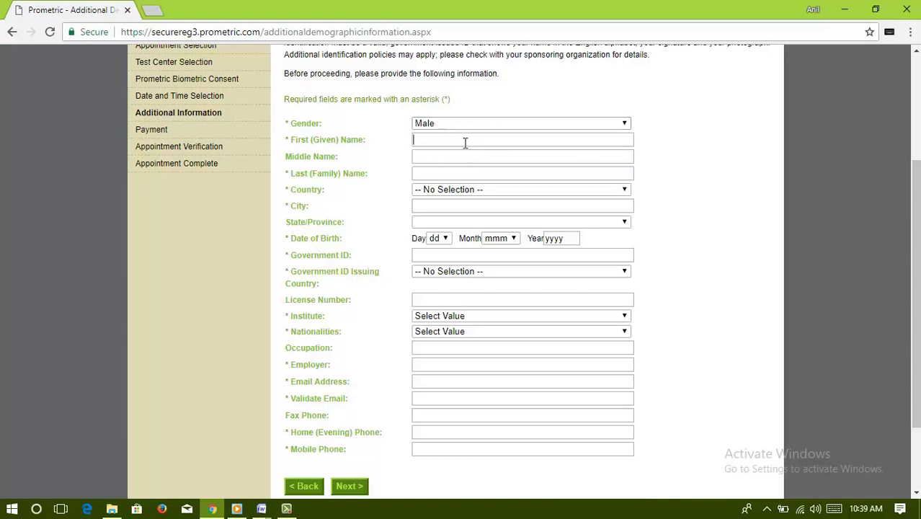
left_click(454, 174)
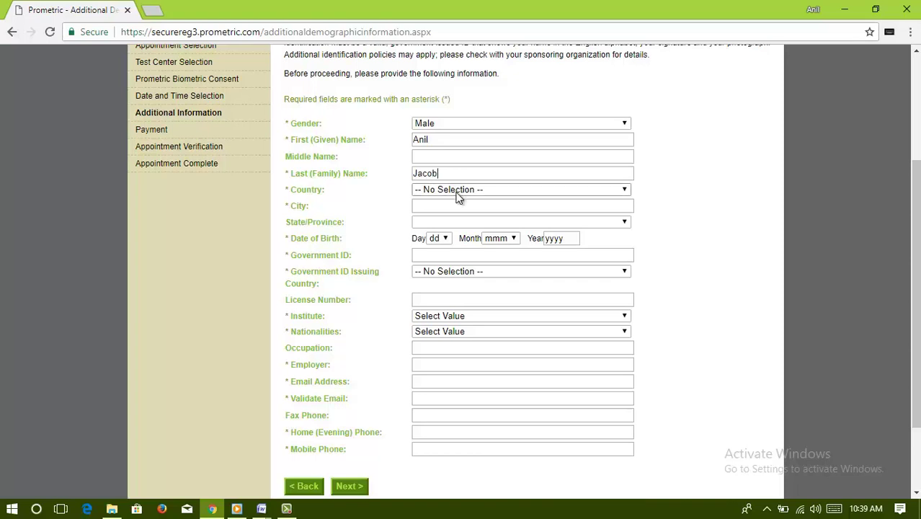
Set the country to INDIA and the city to Mumbai.
left_click(457, 193)
type("india")
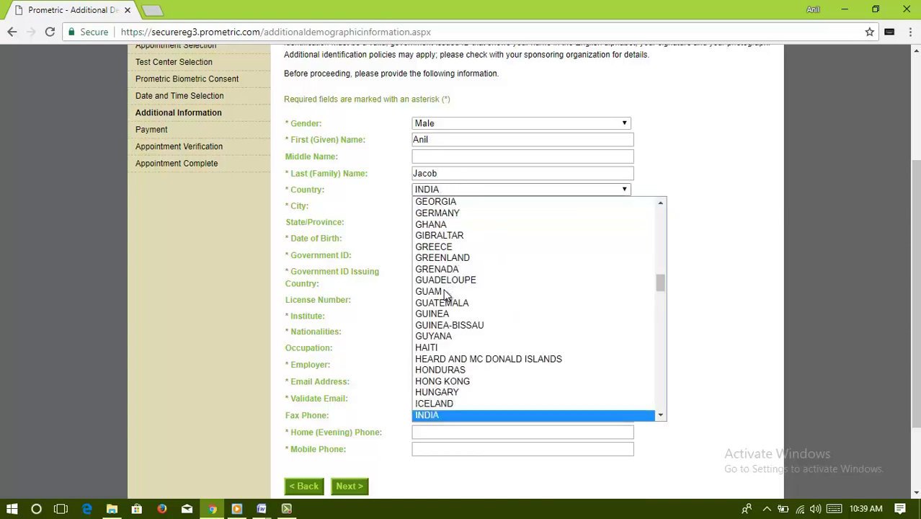
left_click(446, 414)
left_click(456, 207)
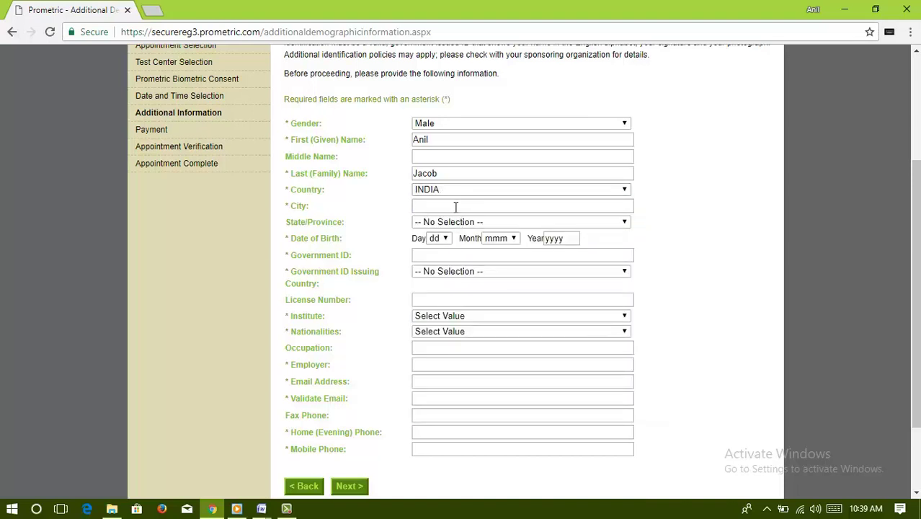
type("Mumbai")
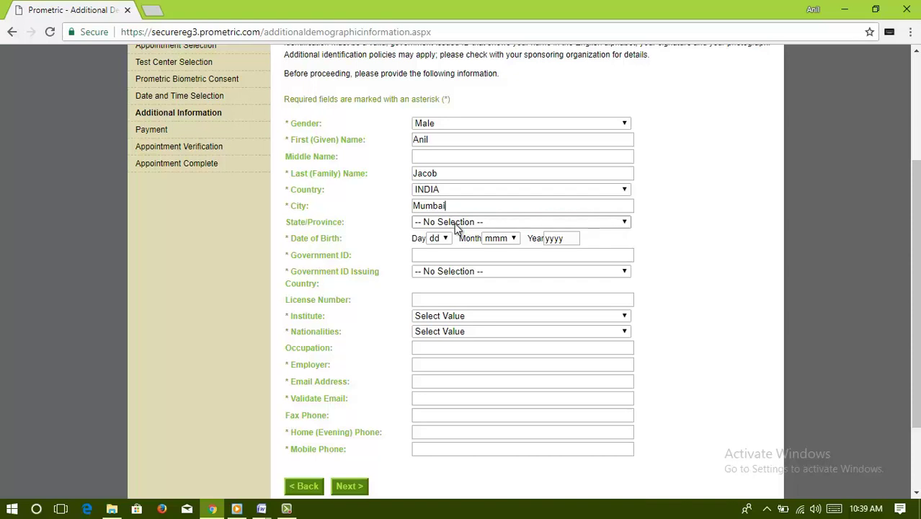
Set the birth day to 8 and the birth month to Apr, and select the birth year placeholder.
left_click(437, 242)
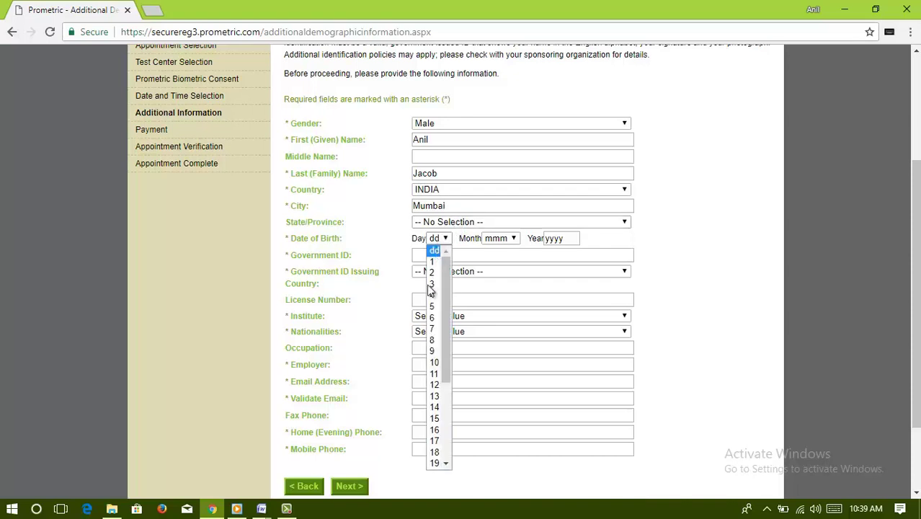
left_click(434, 340)
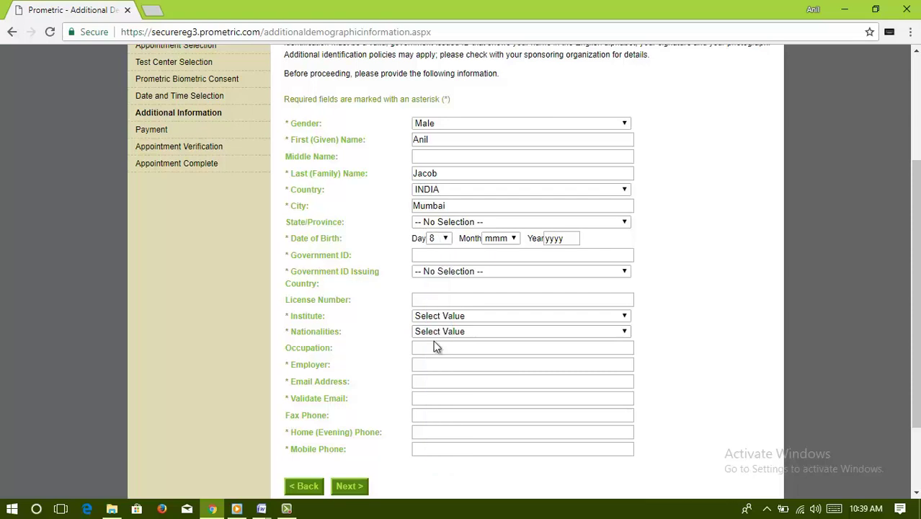
left_click(512, 240)
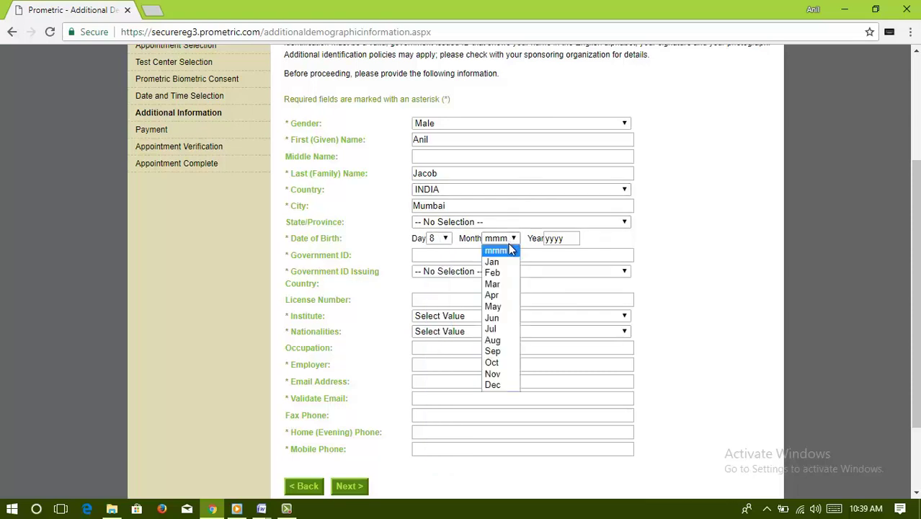
left_click(495, 295)
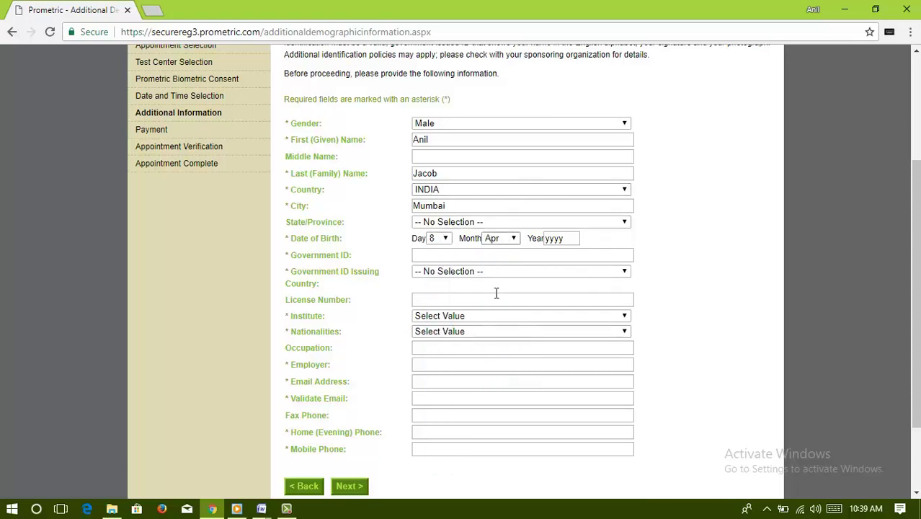
left_click(570, 238)
left_click_drag(569, 238, 539, 245)
Enter Passport as the government ID, issued by INDIA, with the ID number.
left_click(518, 254)
type("Passport")
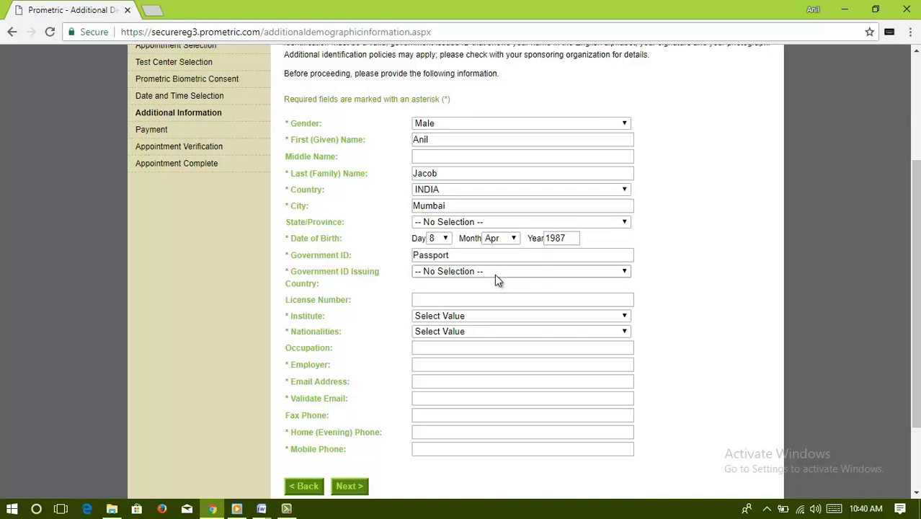
left_click(495, 274)
key("i")
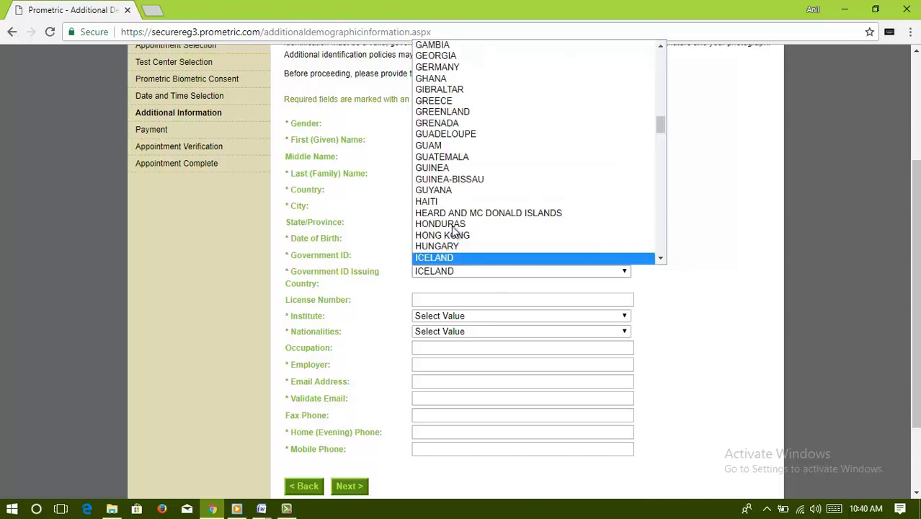
key("n")
key("Return")
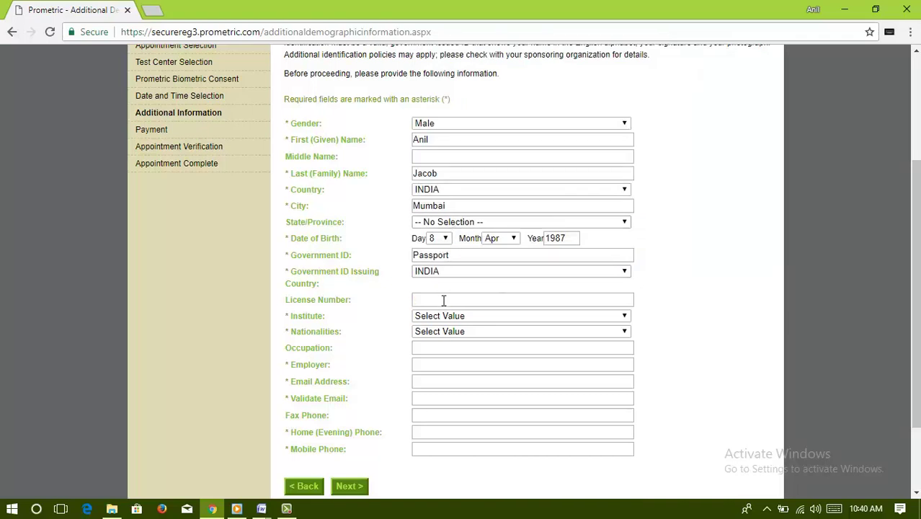
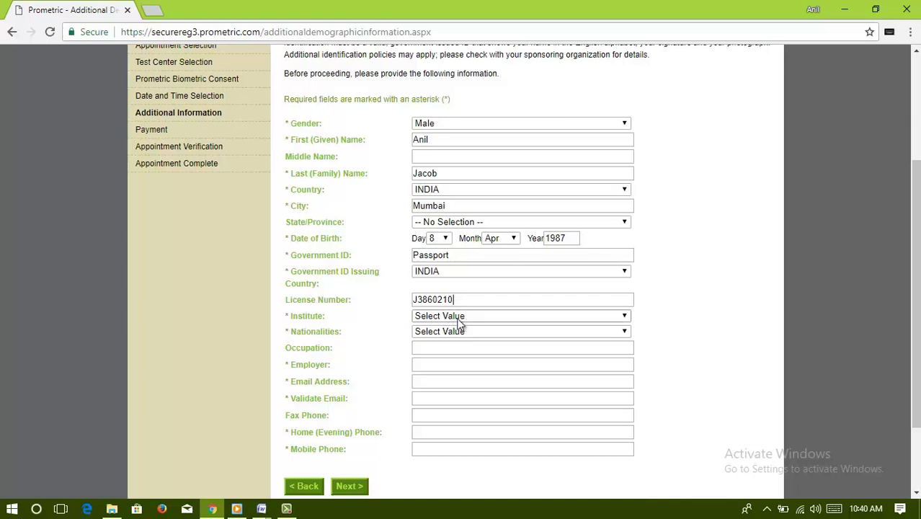
Set the institute to OTHER and the nationality to Indian.
left_click(461, 320)
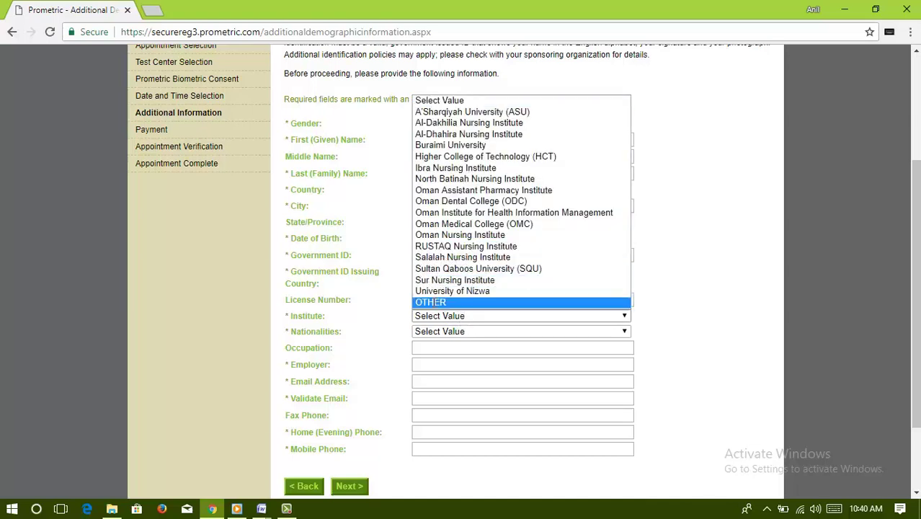
left_click(435, 302)
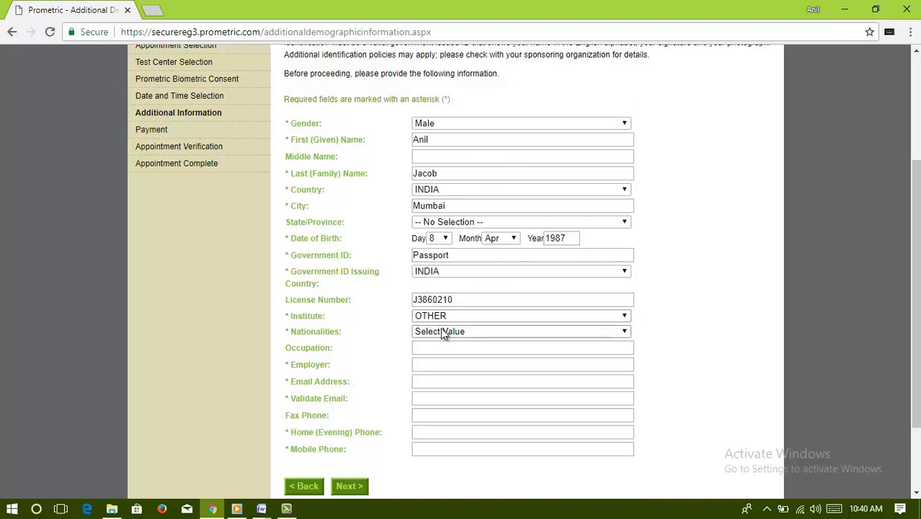
left_click(442, 333)
key("i")
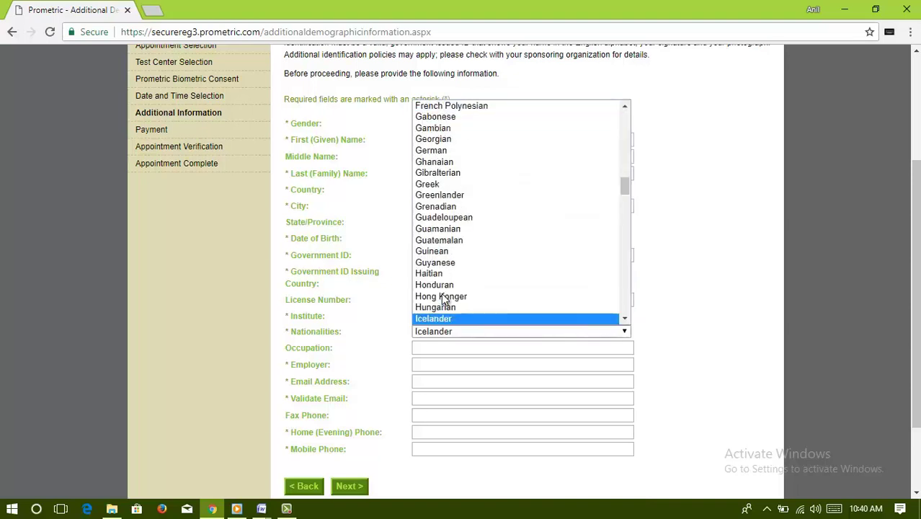
key("i")
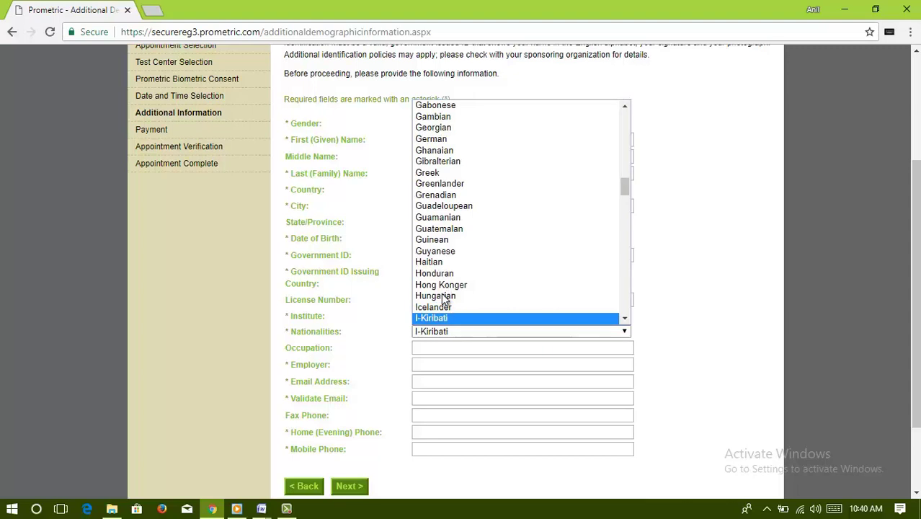
key("i")
key("i")
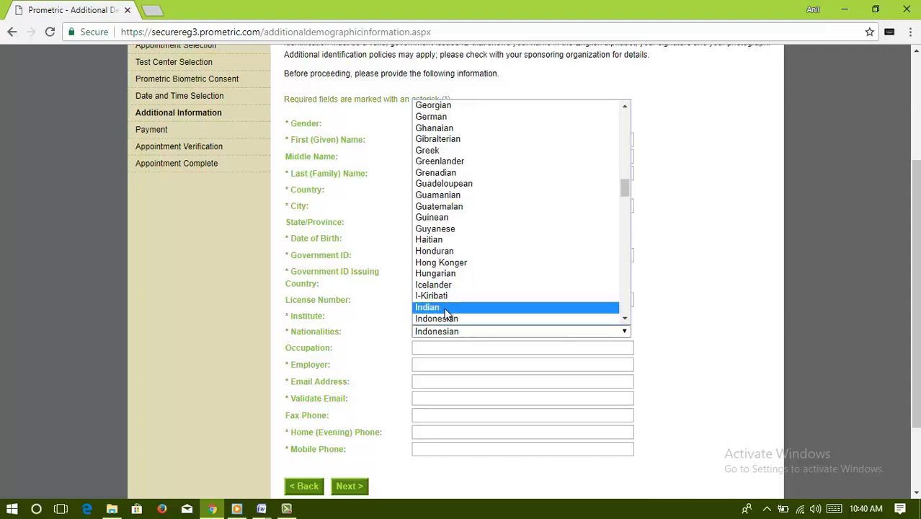
left_click(433, 307)
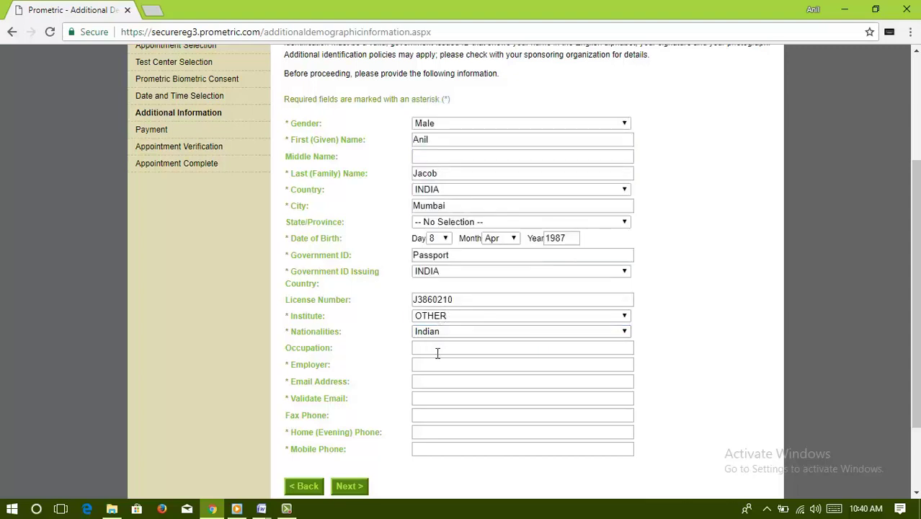
Enter Nurse as occupation and Fortis Hospital as employer.
type("Nurse")
type("Fort")
type("is G")
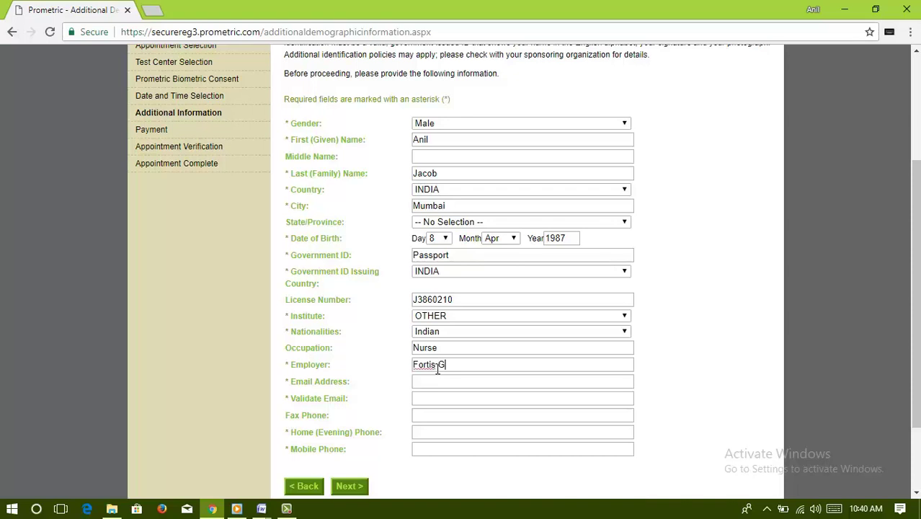
key("BackSpace")
type("Hospital")
Enter the candidate's e-mail address and paste it into the confirmation field.
left_click(438, 386)
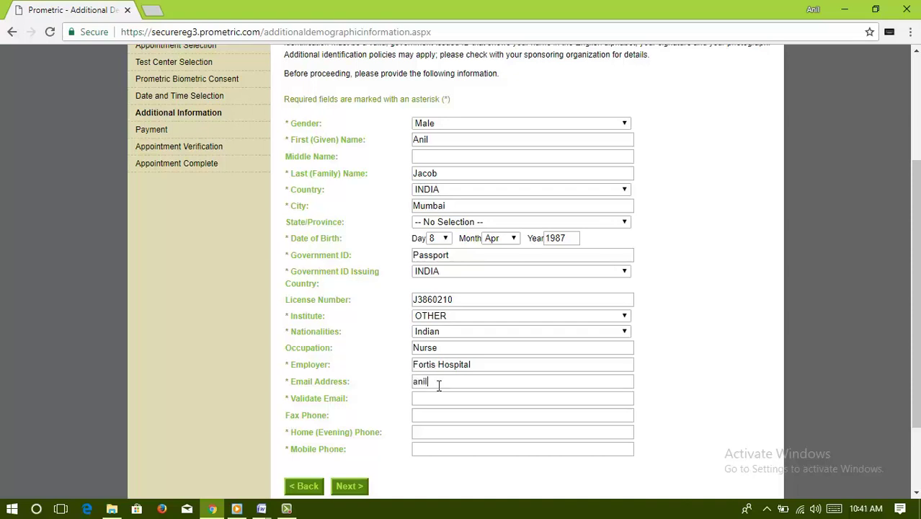
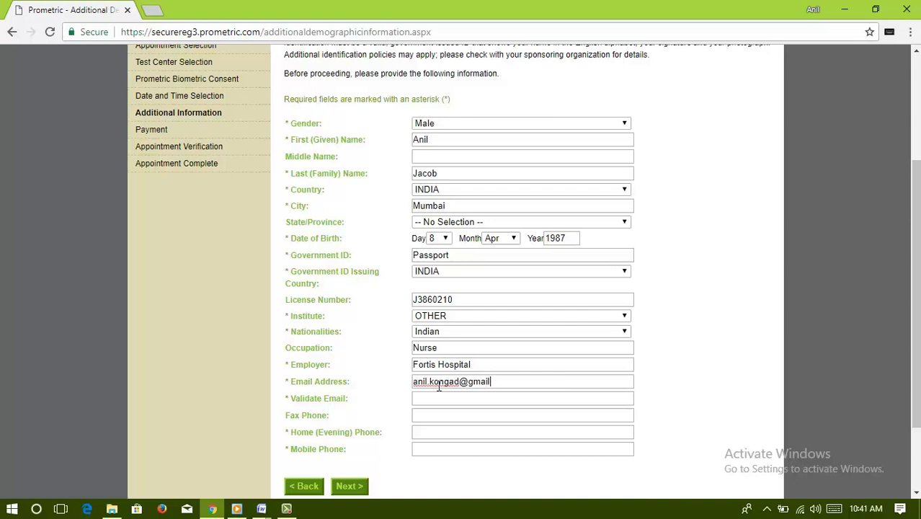
left_click_drag(516, 379, 400, 384)
key("ctrl+c")
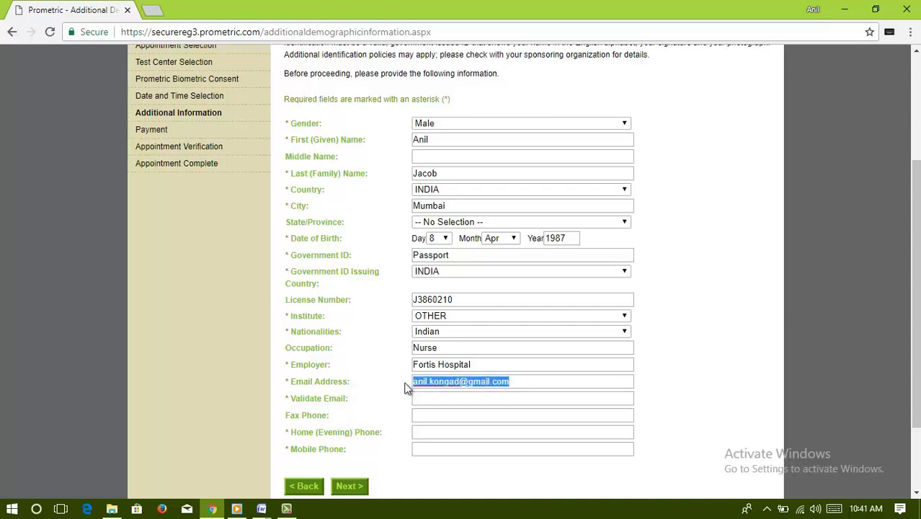
left_click(426, 397)
key("ctrl+v")
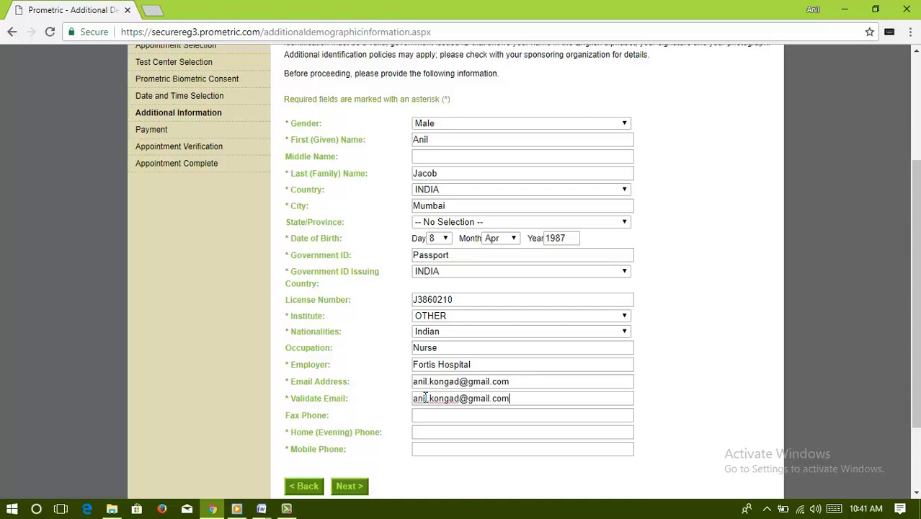
Fill in the home (evening) and mobile phone numbers.
left_click(431, 414)
left_click(432, 433)
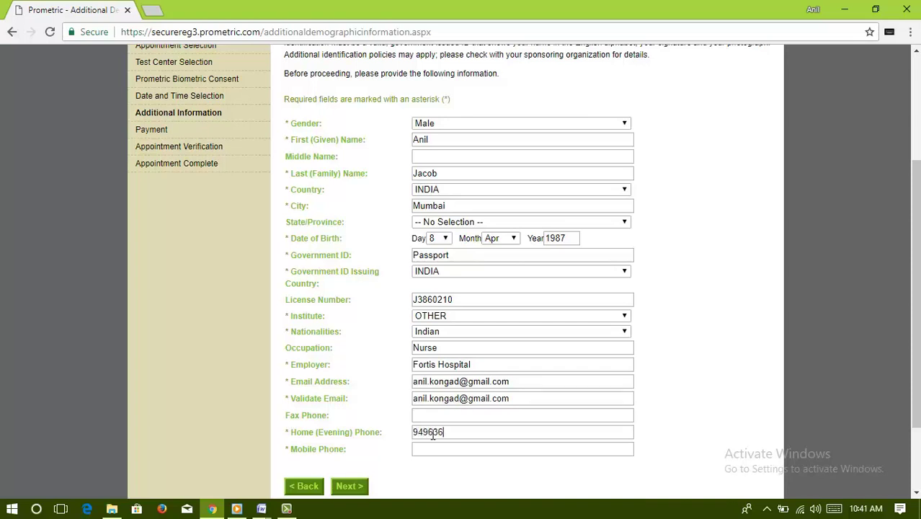
left_click(434, 448)
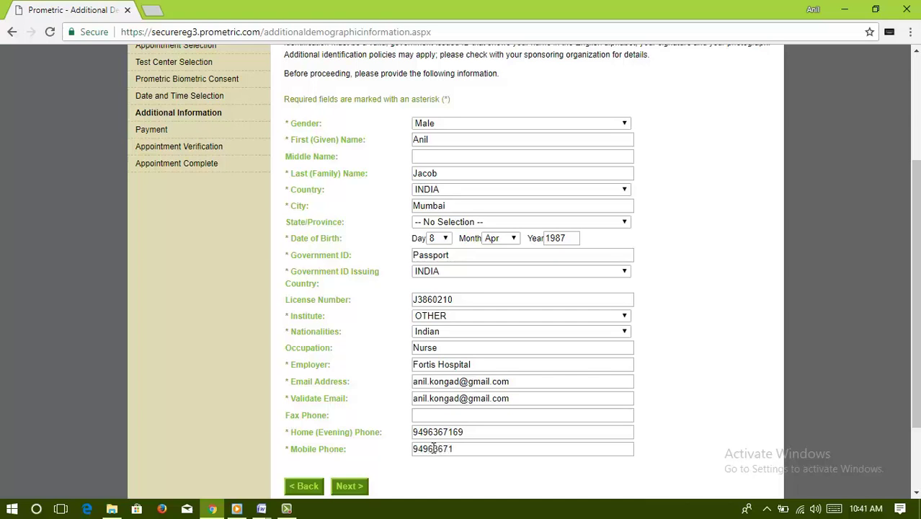
left_click_drag(915, 341, 916, 392)
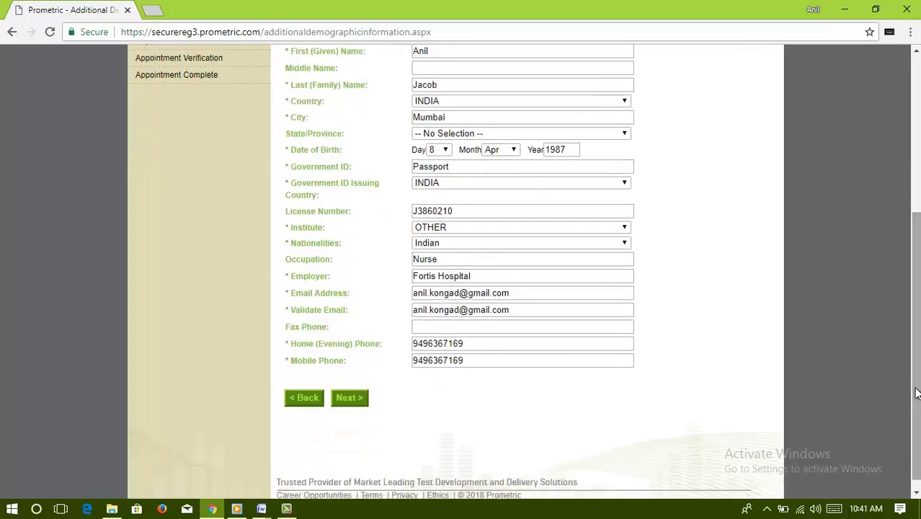
Go to payment, choose Visa, enter the card number, and show the security code help.
left_click(349, 402)
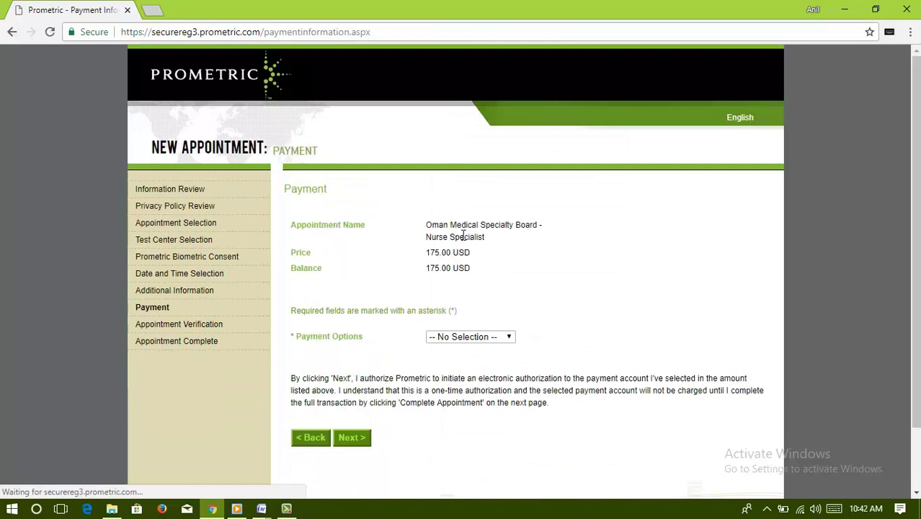
left_click(465, 337)
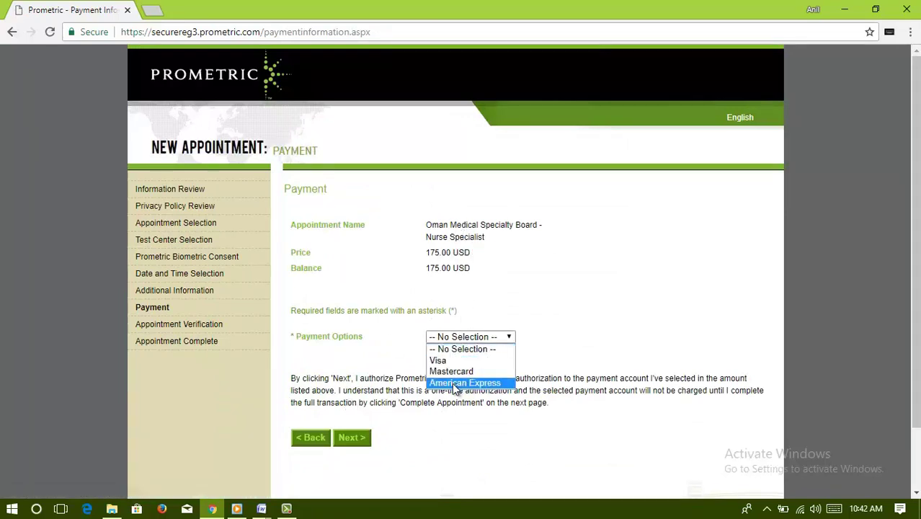
left_click(452, 362)
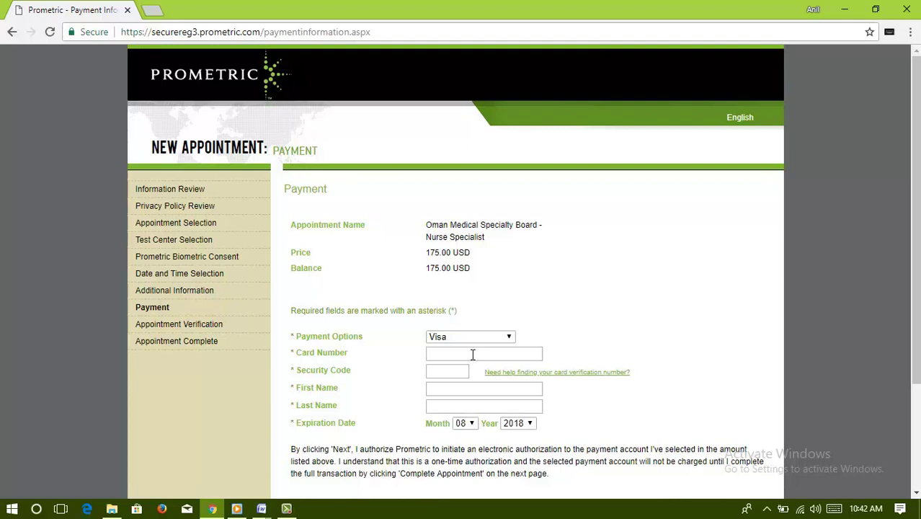
left_click(498, 373)
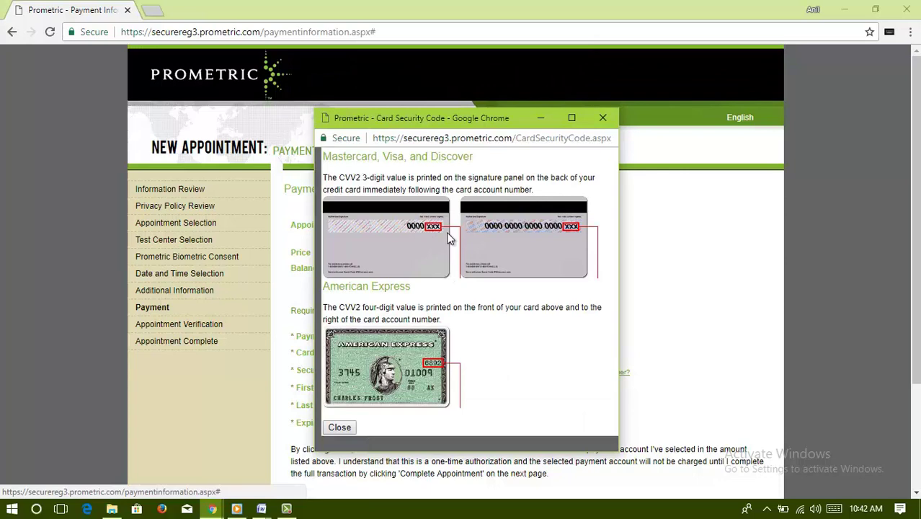
Close the help window and enter the card security code and the cardholder's first and last name.
left_click(602, 119)
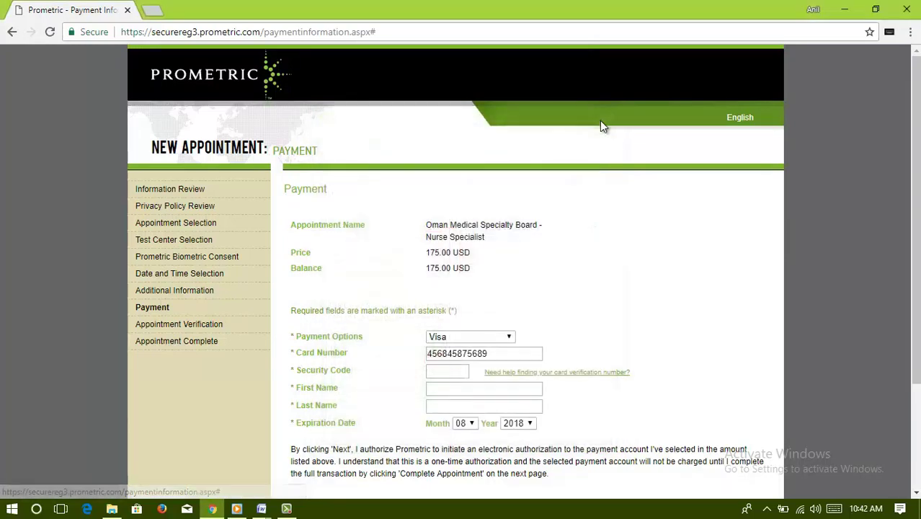
left_click(450, 372)
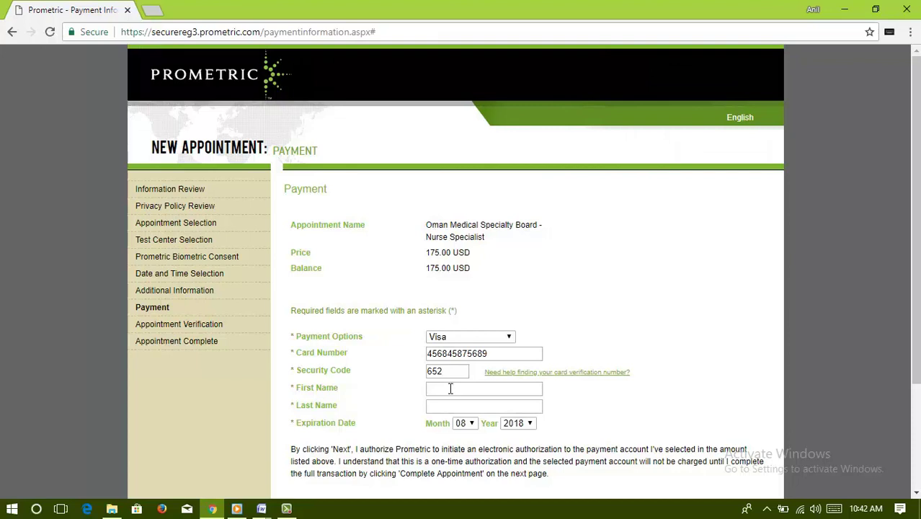
left_click(452, 408)
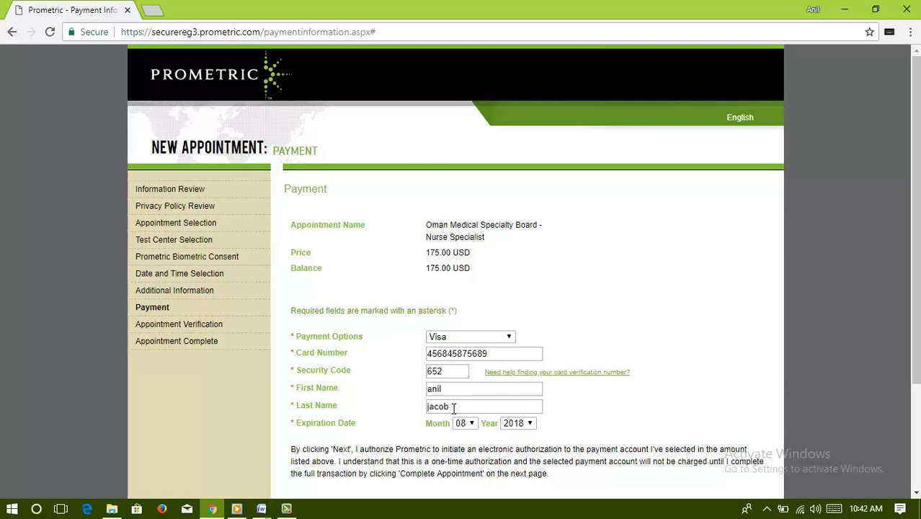
Set the card expiry to 09/2025, then switch to the Document2 notes in Word.
left_click(464, 423)
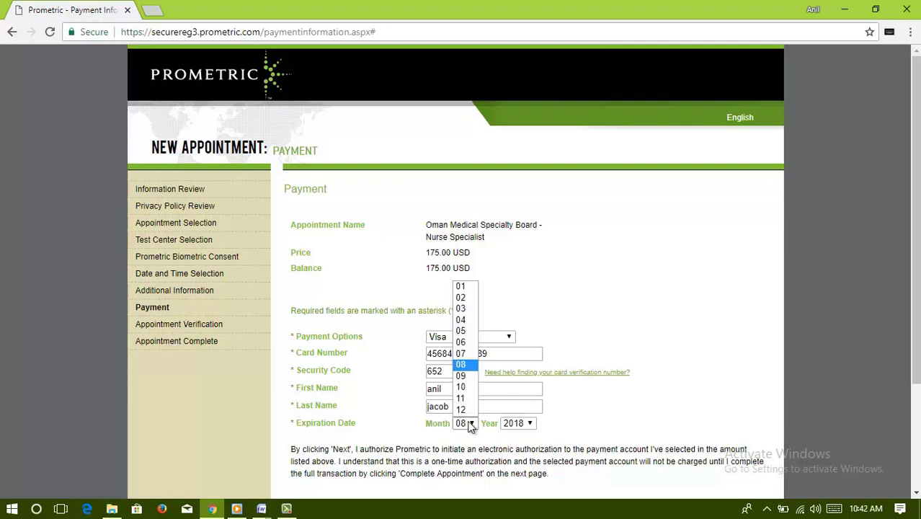
left_click(472, 379)
left_click(517, 425)
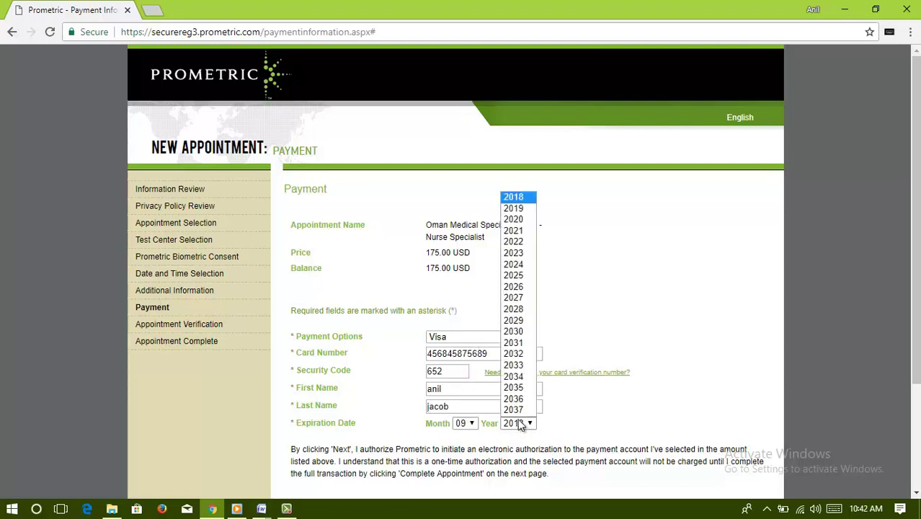
left_click(520, 276)
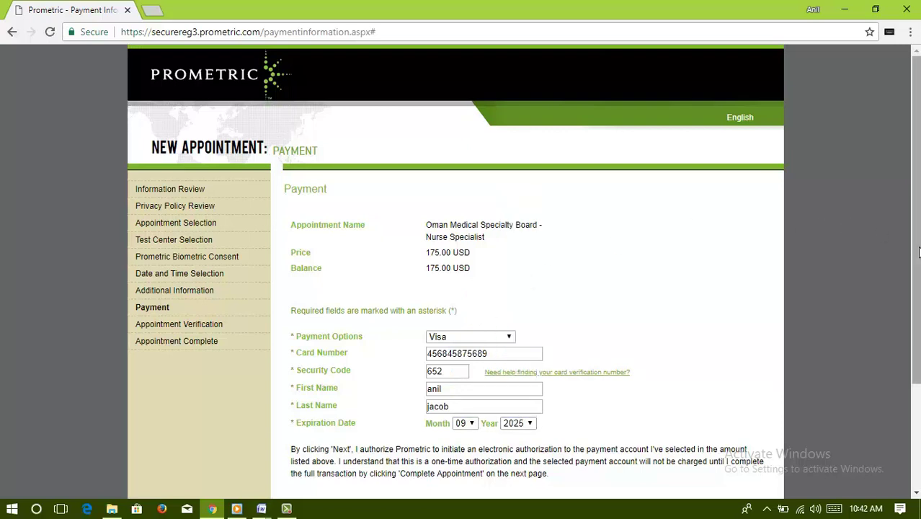
left_click_drag(916, 252, 917, 355)
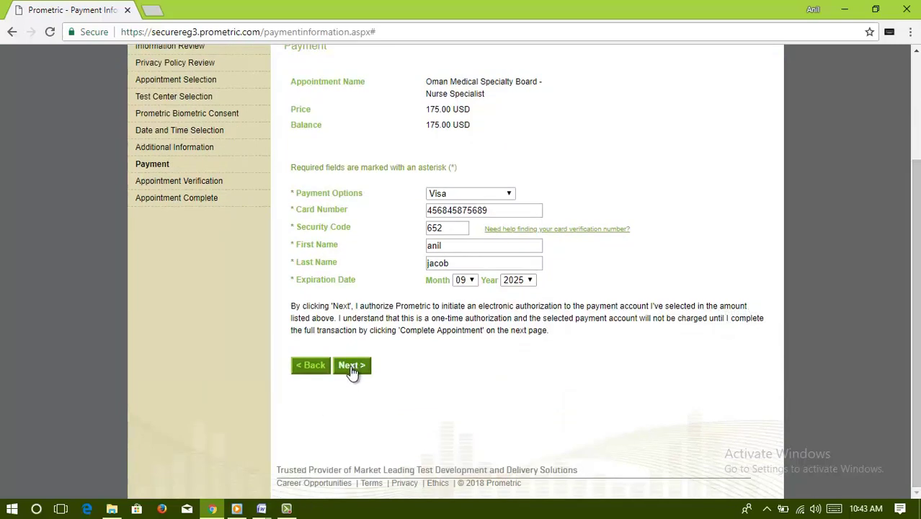
mouse_move(262, 512)
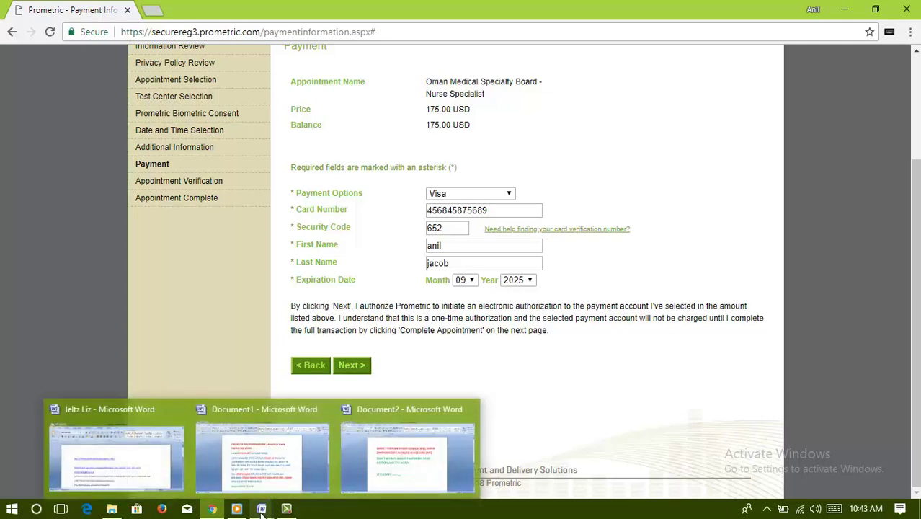
left_click(337, 462)
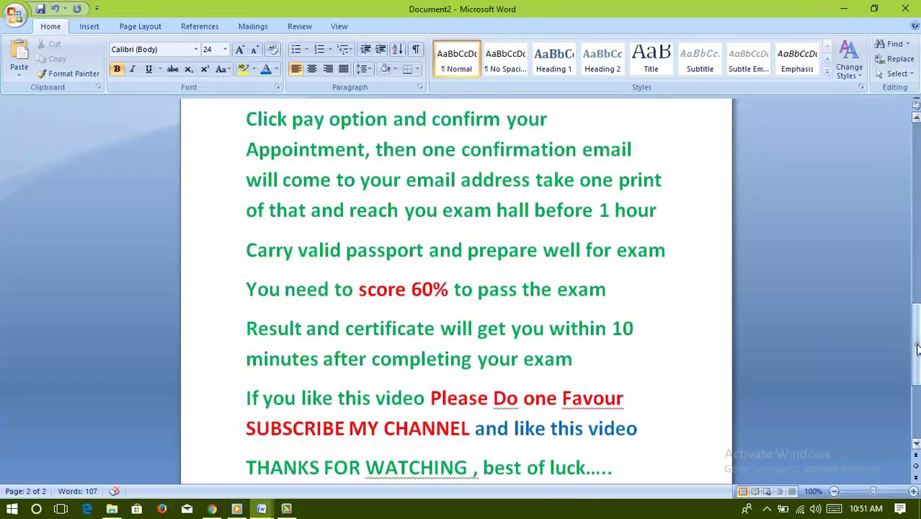